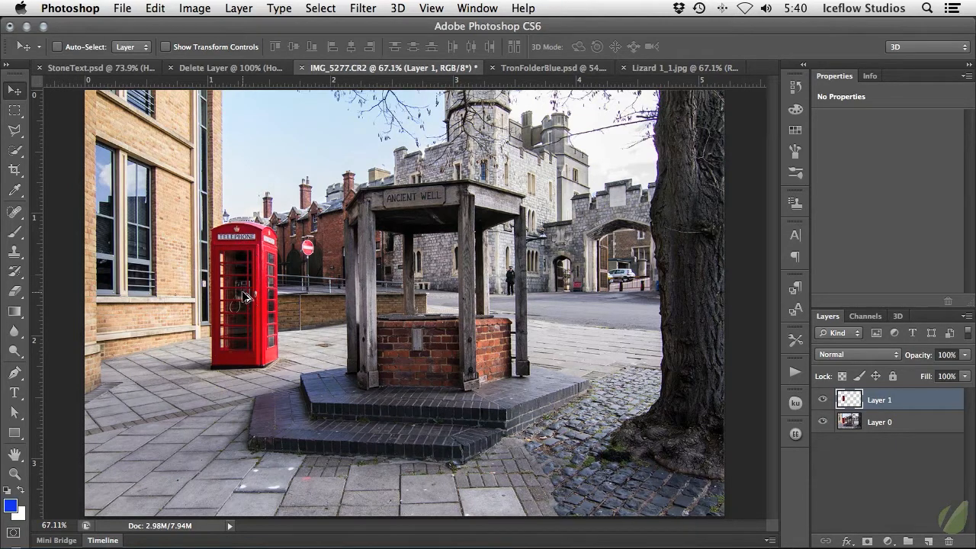
Step: Duplicate the red telephone box layer, placing the copy between the well and the tree
drag(245, 297, 589, 289)
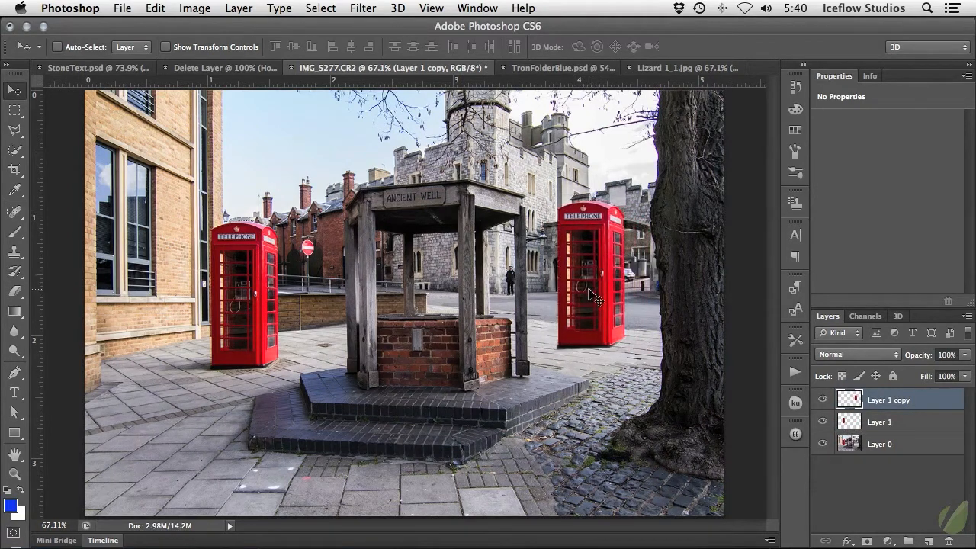
Step: Scale the telephone box copy down to roughly a third of its size and shift it slightly towards the well
key(ctrl+t)
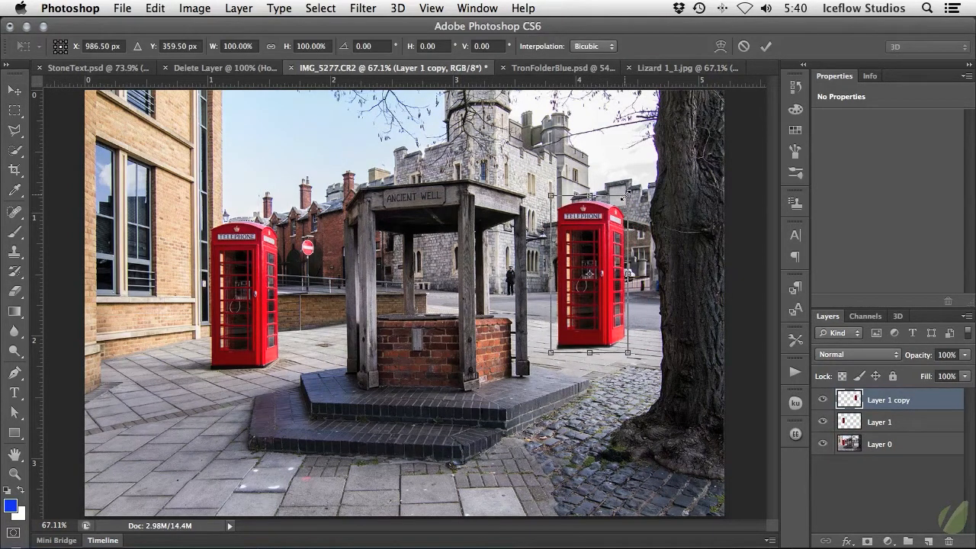
drag(625, 196, 600, 245)
key(Return)
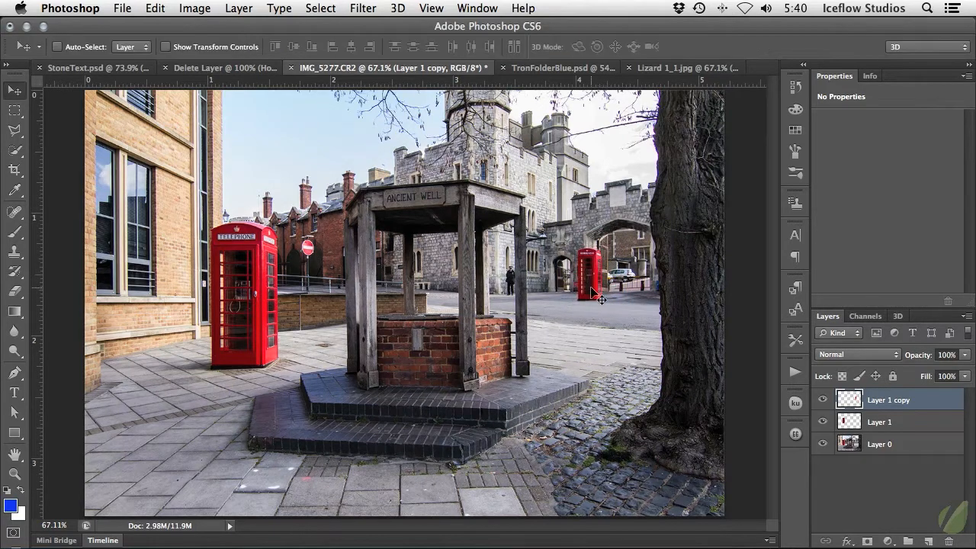
drag(594, 302, 578, 307)
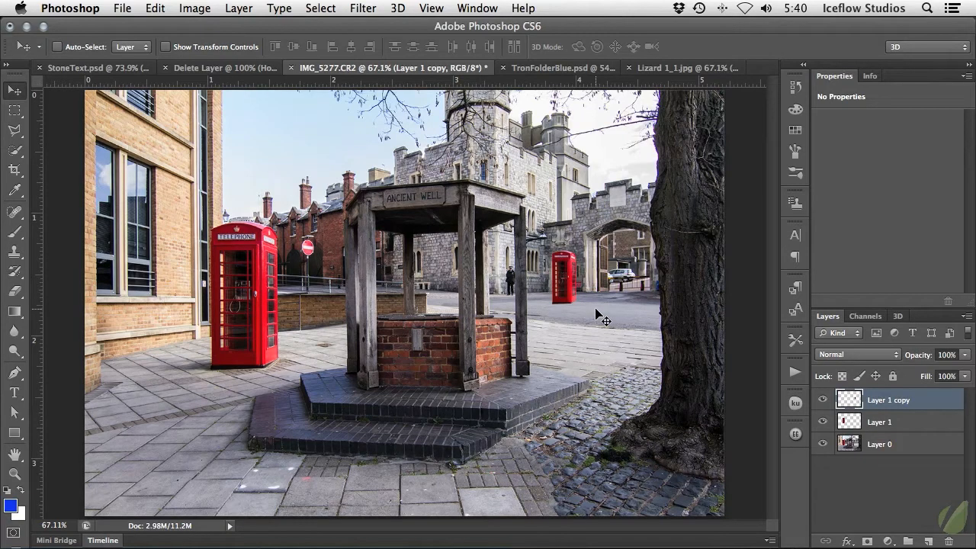
Step: Enlarge the shrunken telephone box copy to about its original size and move it beside the original box
key(ctrl+t)
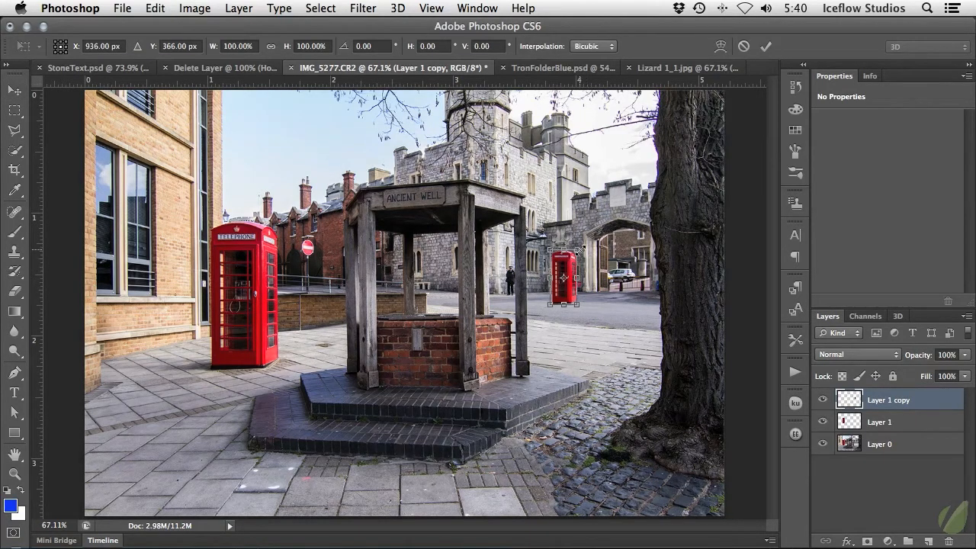
drag(581, 246, 615, 213)
key(Return)
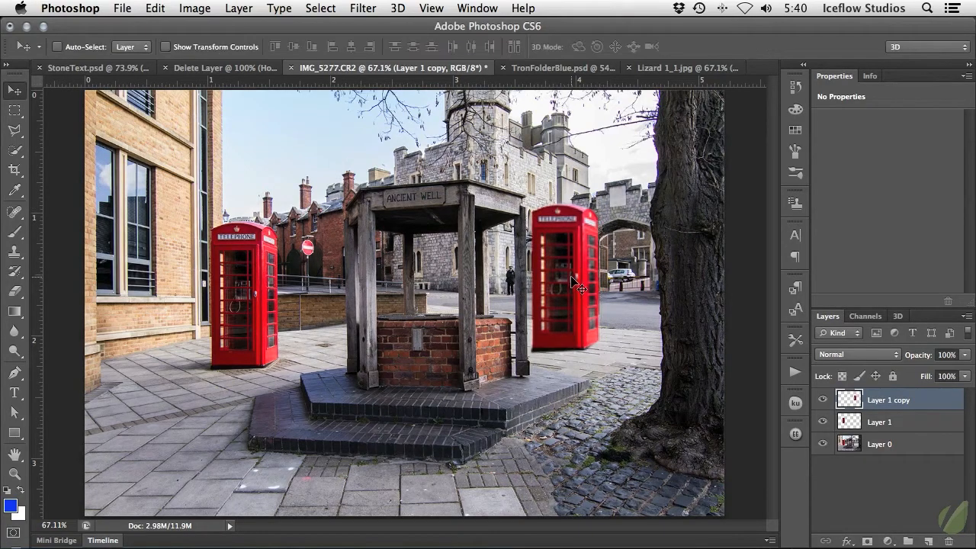
drag(571, 276, 322, 294)
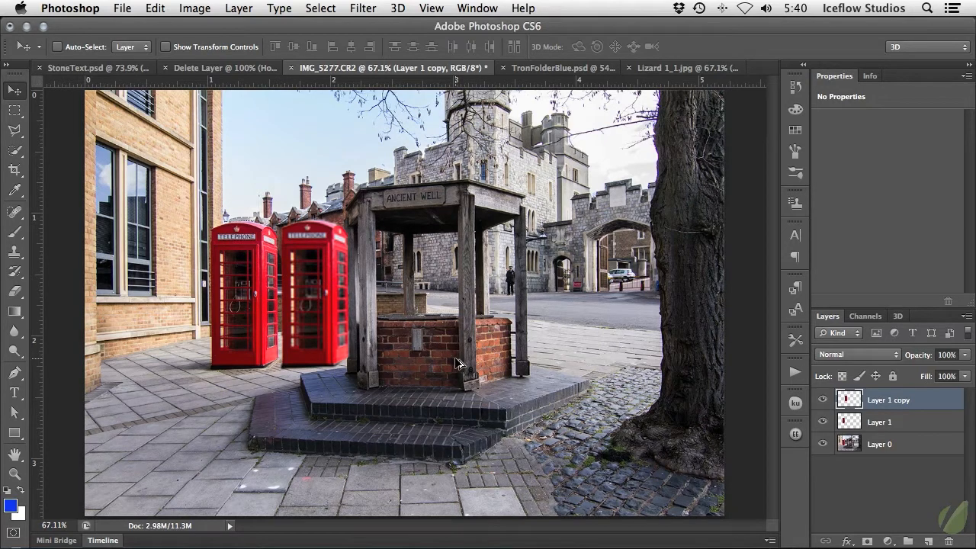
Step: Undo the moves and both scalings of the telephone box copy, keeping the full-size duplicate by the tree
key(alt+super+z)
key(alt+super+z)
key(alt+super+z)
key(alt+super+z)
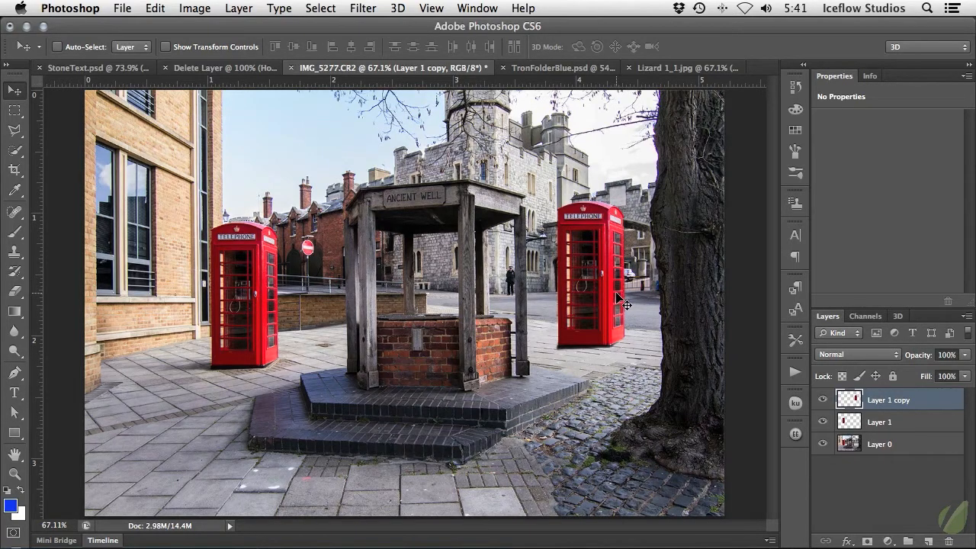
Step: Convert Layer 1 copy to a Smart Object and scale it down proportionally to 28.48%
right_click(924, 400)
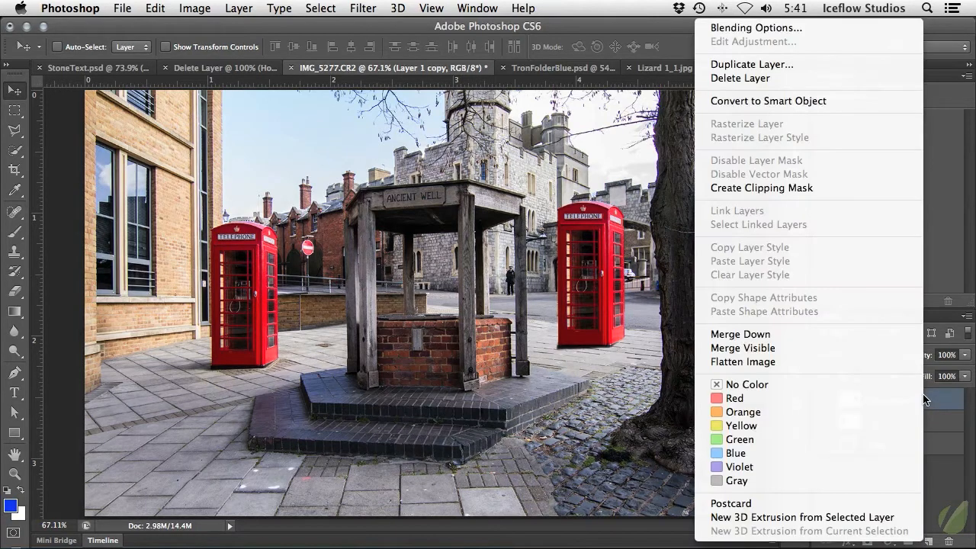
click(838, 101)
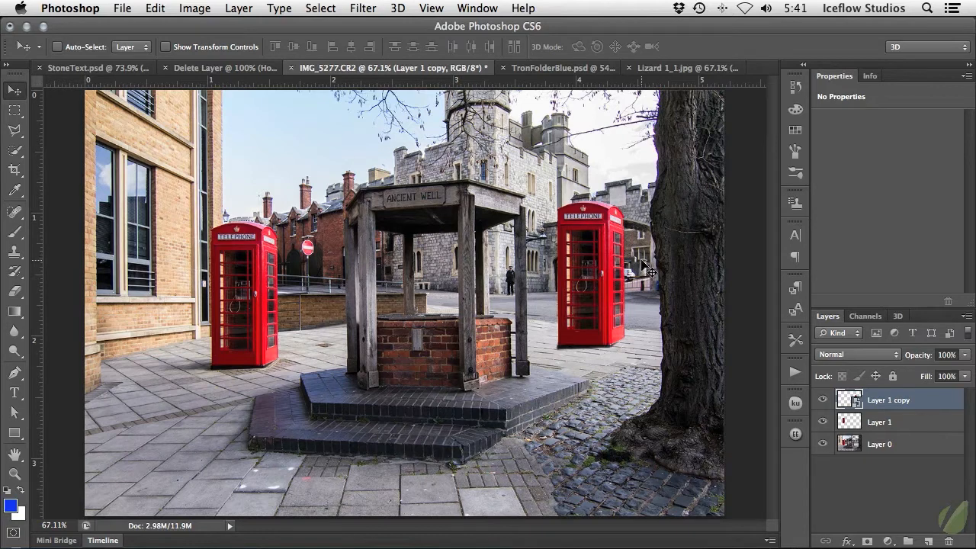
key(ctrl+t)
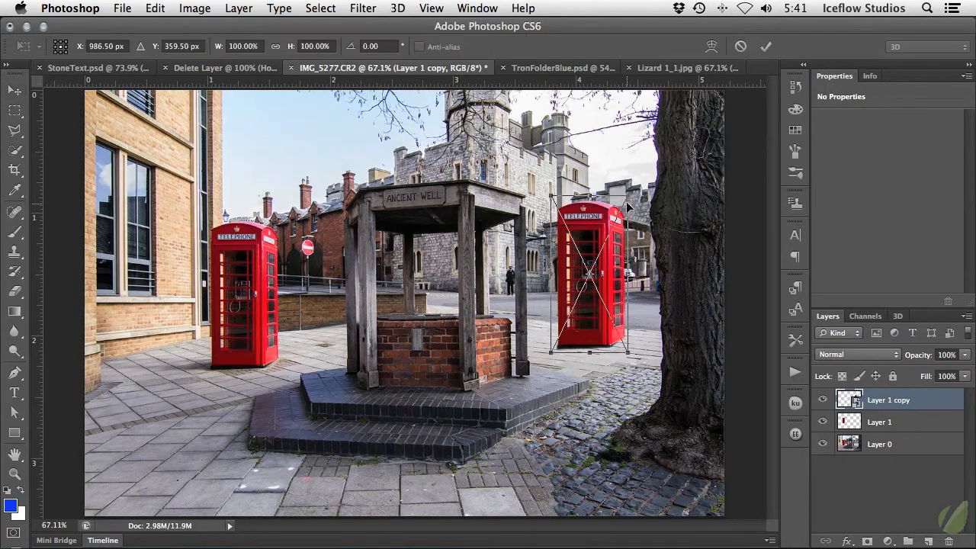
drag(625, 203, 582, 284)
key(Return)
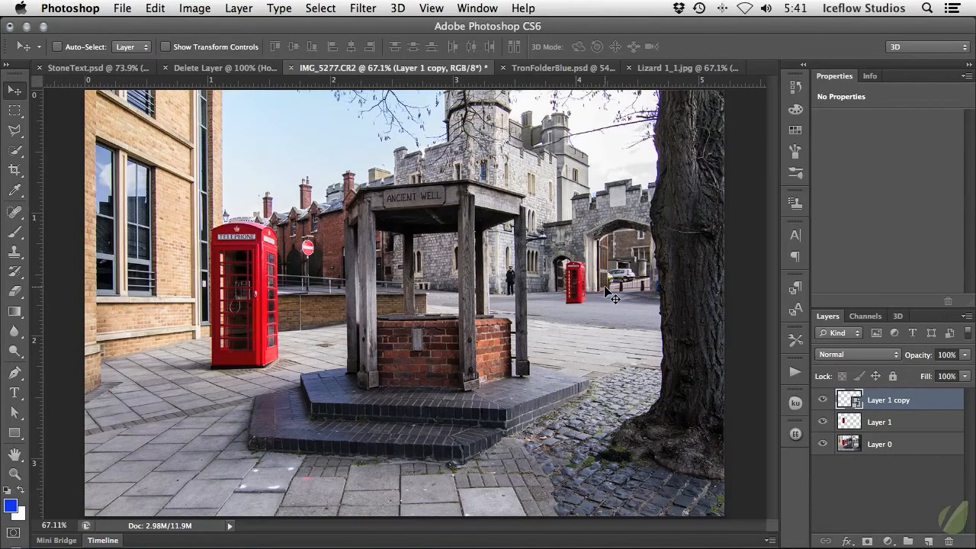
Step: Scale the telephone box Smart Object up to about 104% and reposition it on the pavement between the well and the tree
key(ctrl+t)
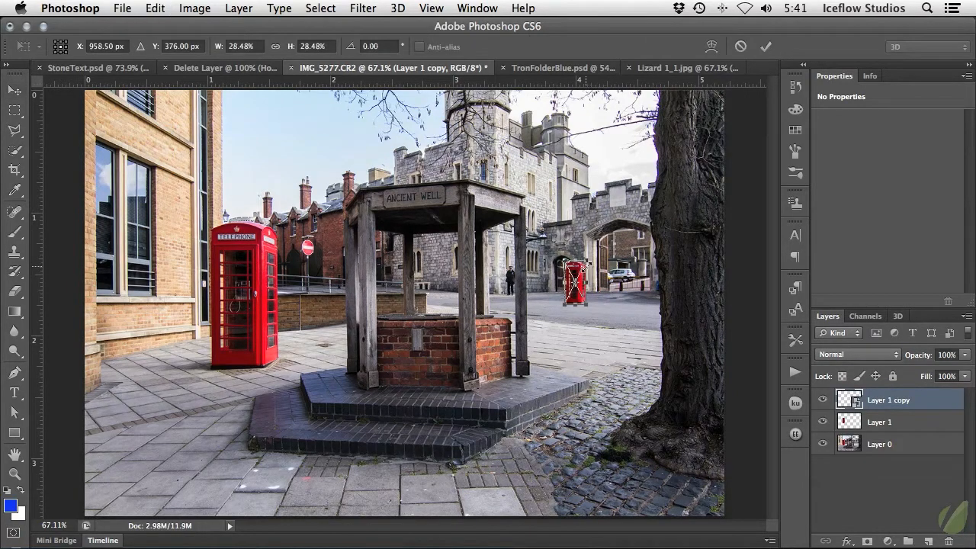
drag(585, 262, 611, 207)
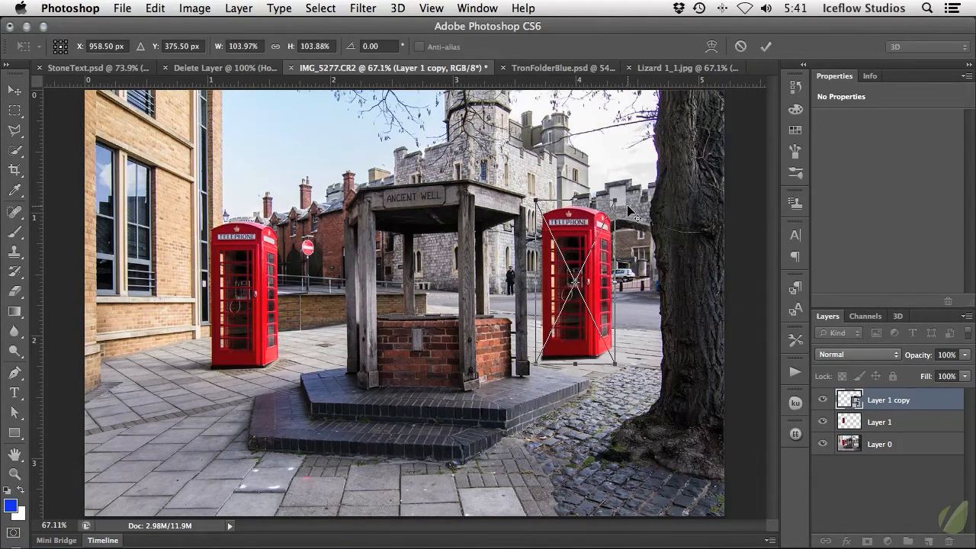
key(Return)
drag(590, 281, 598, 271)
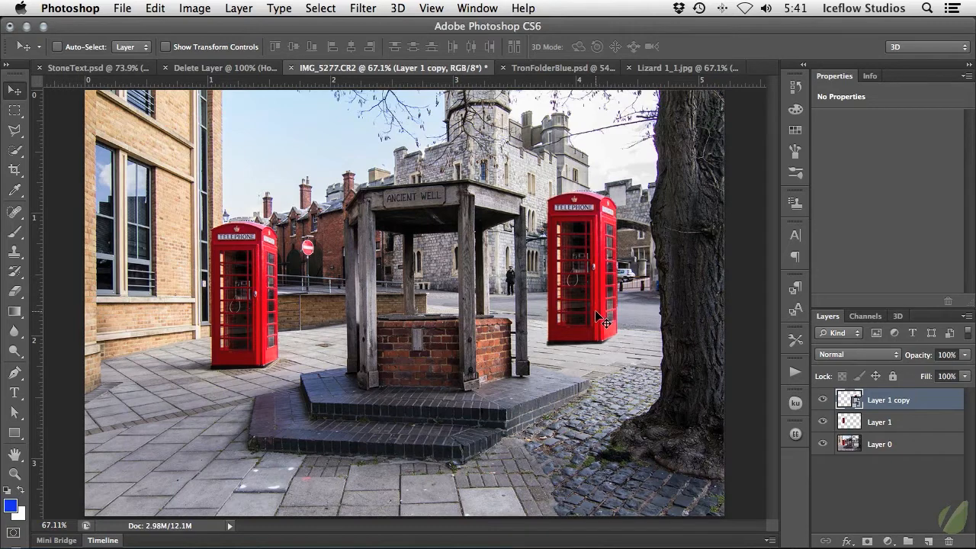
drag(597, 317, 600, 332)
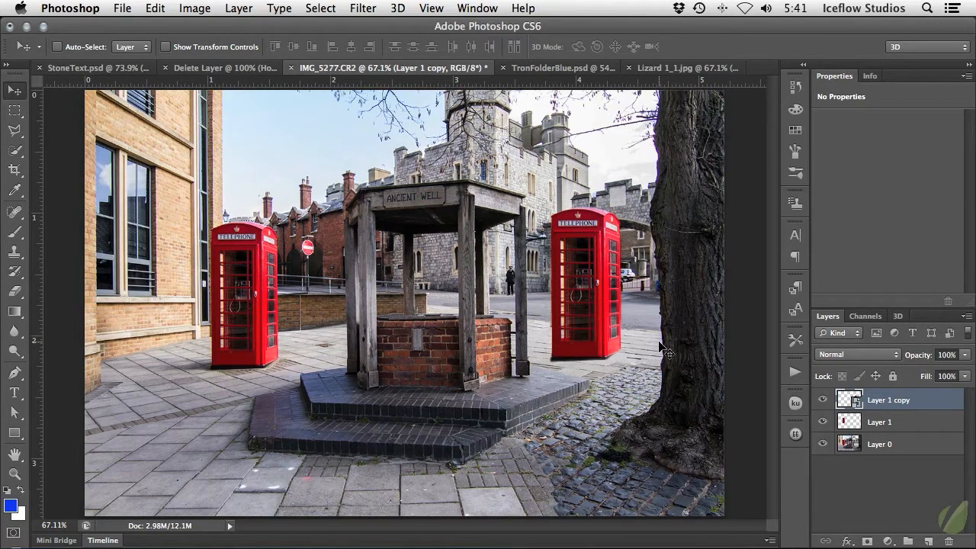
Step: Try to paint directly on the telephone box Smart Object with the Brush tool, declining to rasterize it
key(b)
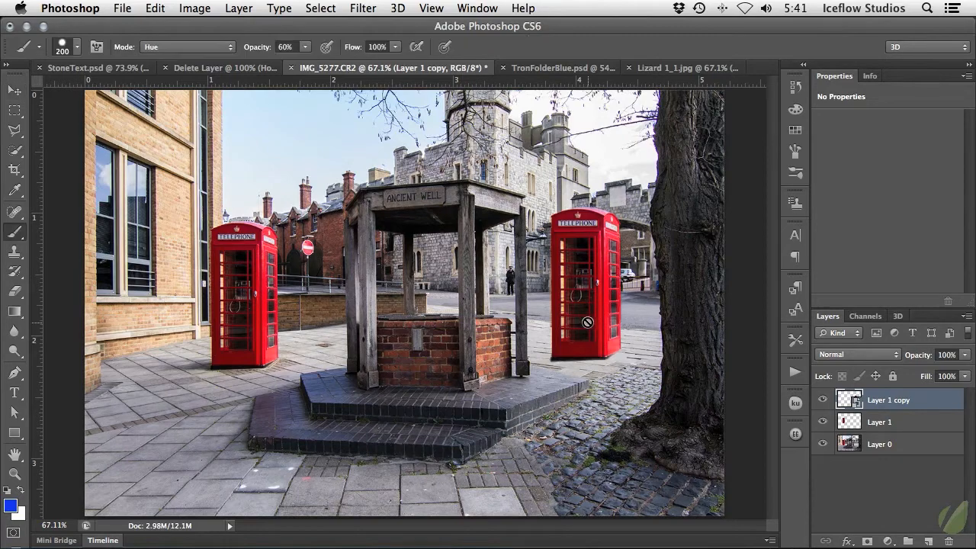
click(586, 322)
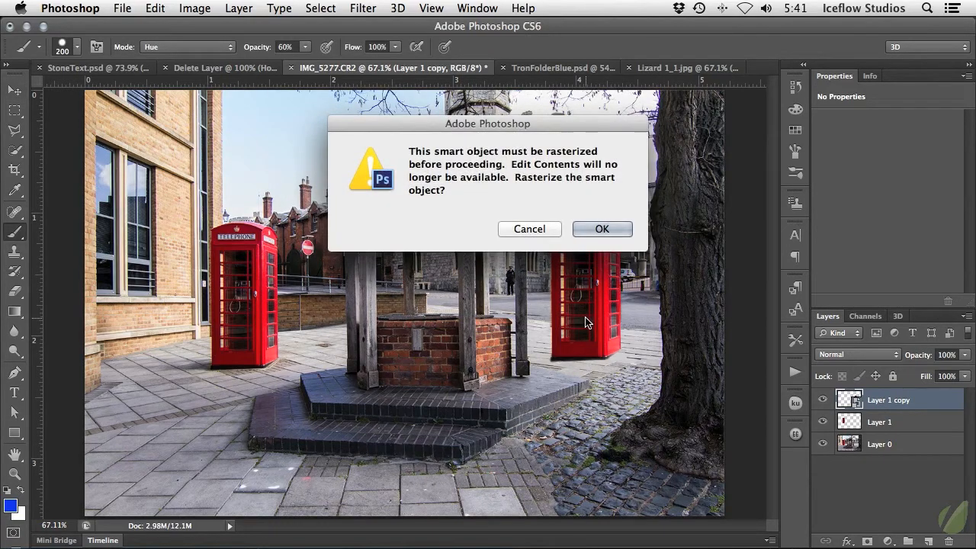
click(551, 231)
click(602, 216)
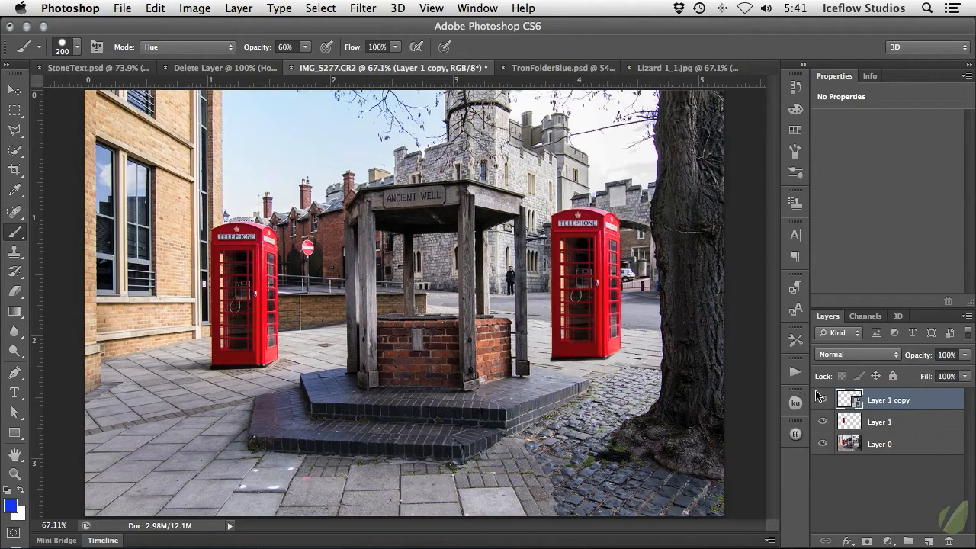
Step: Open the Layer 1 copy Smart Object's contents and recolor the selected telephone box with the blue Hue-mode brush
double_click(844, 402)
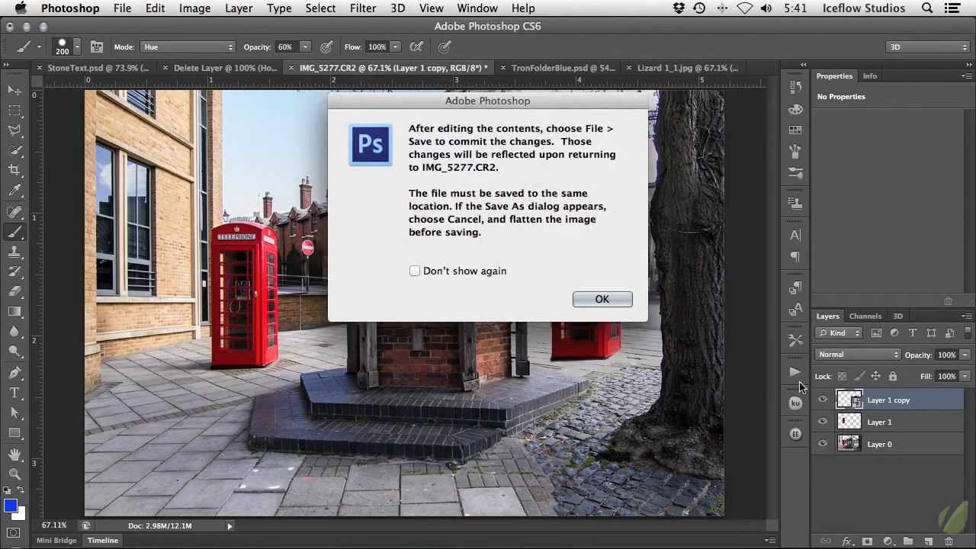
click(602, 300)
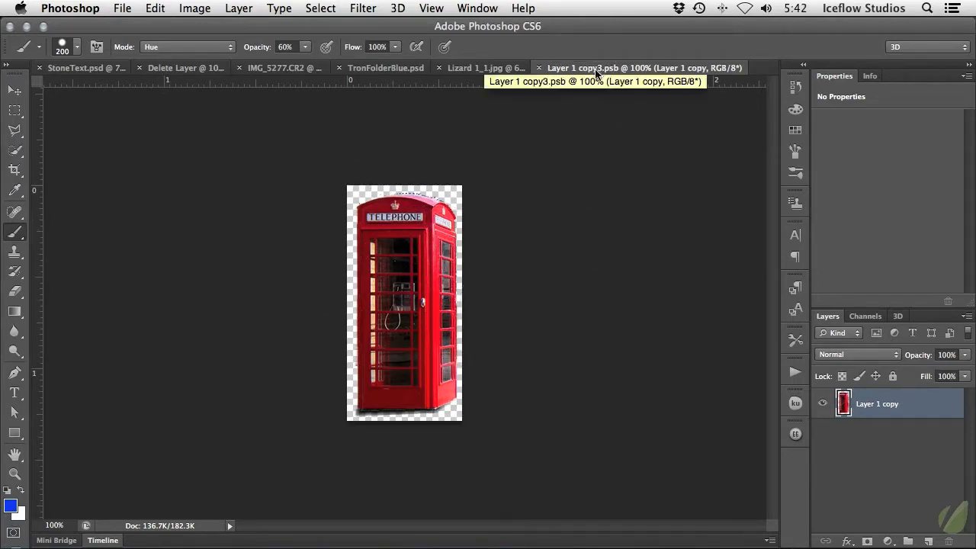
super+click(843, 404)
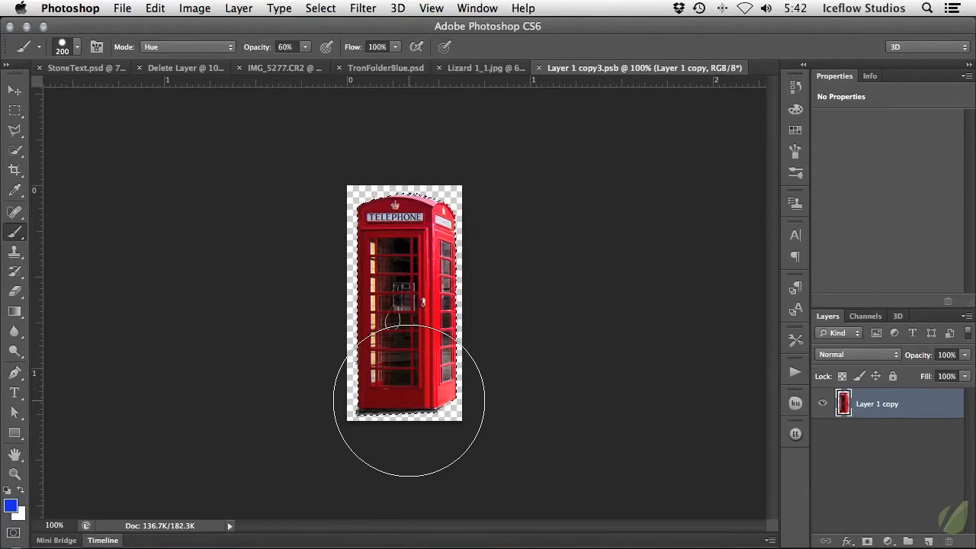
mouse_move(397, 392)
mouse_down()
mouse_move(401, 235)
mouse_move(412, 230)
mouse_move(410, 385)
mouse_move(425, 196)
mouse_up()
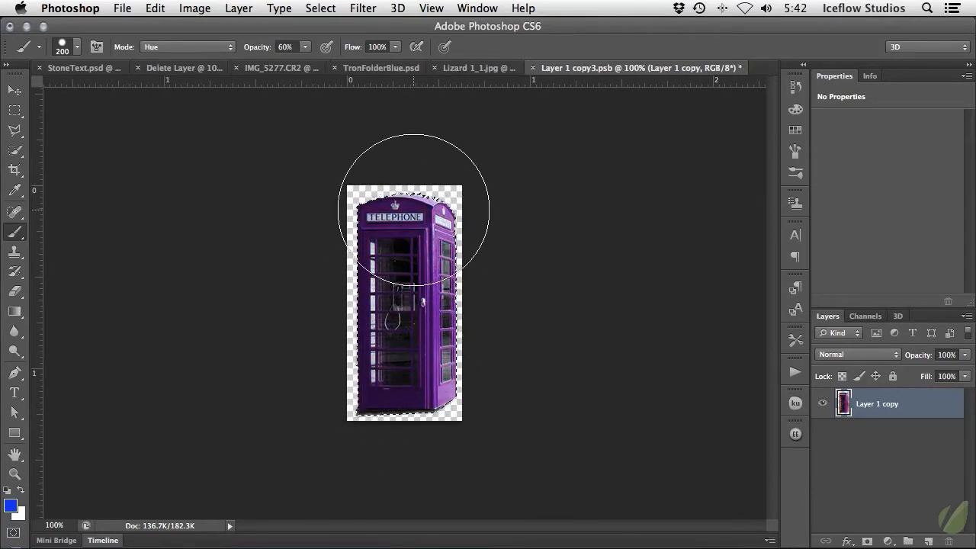
key(super+d)
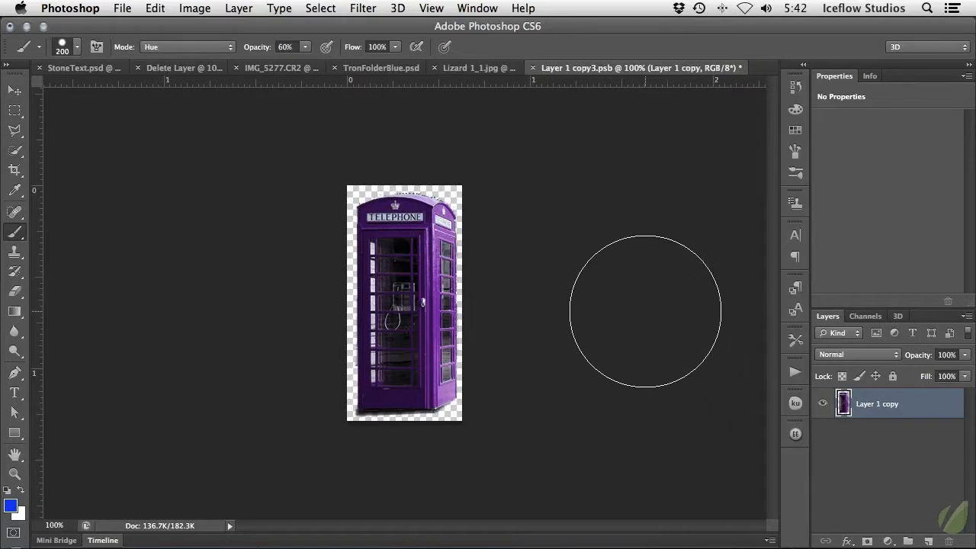
key(v)
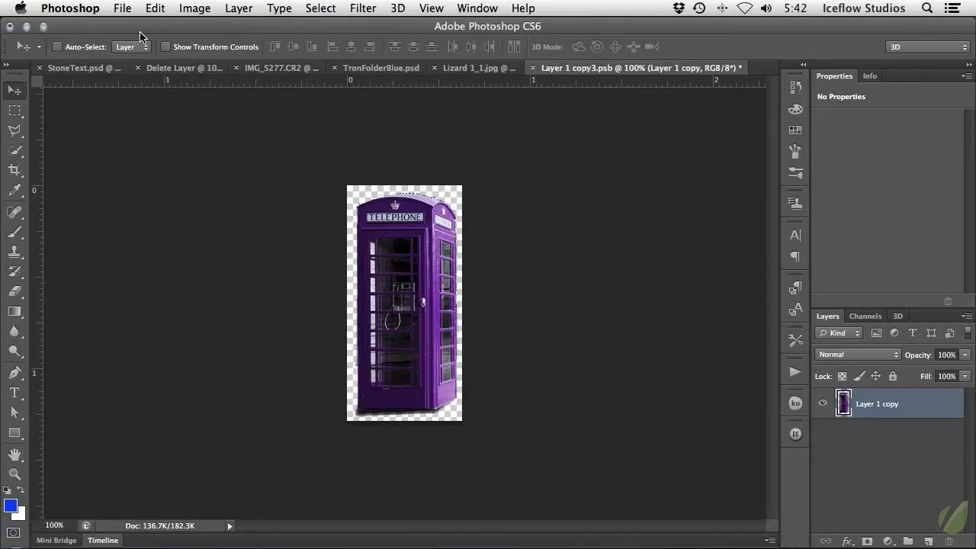
Step: Save the recolored Smart Object contents and close its document to return to the main composition
click(124, 9)
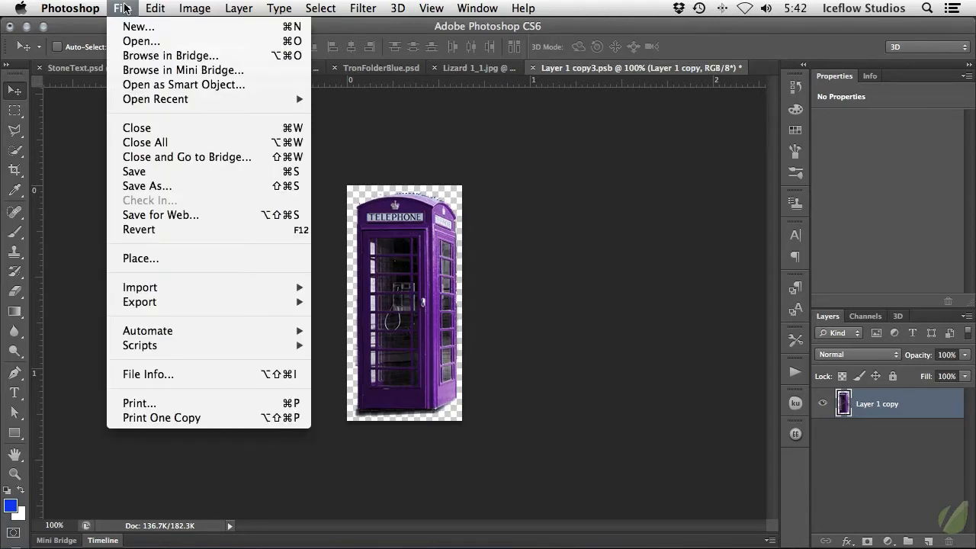
click(135, 177)
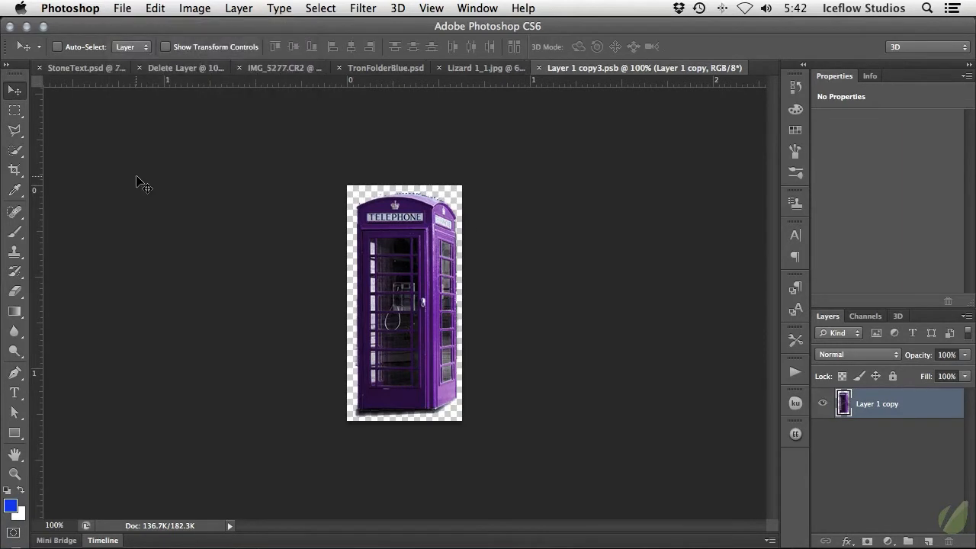
key(super+w)
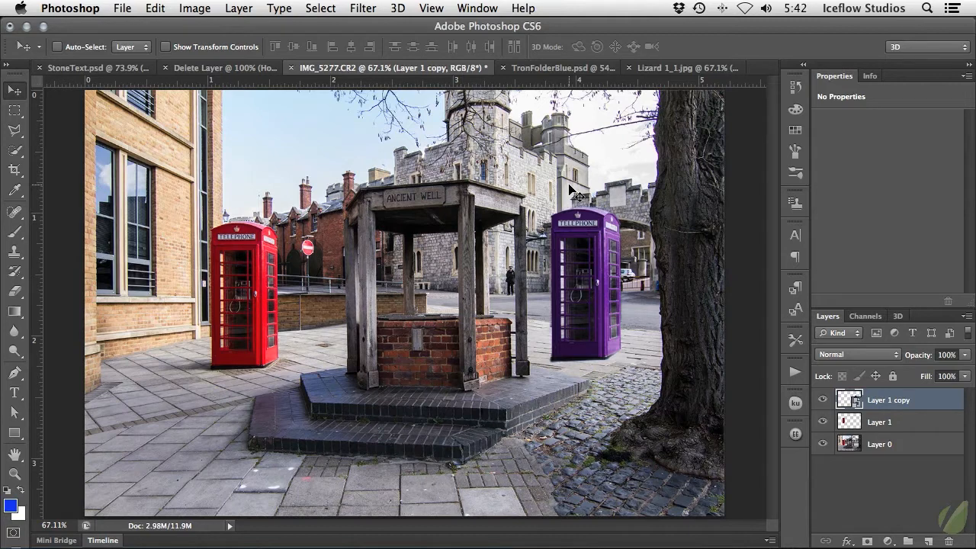
Step: Switch to TronFolderBlue.psd and convert the Tron Folder layer group to a Smart Object
click(563, 67)
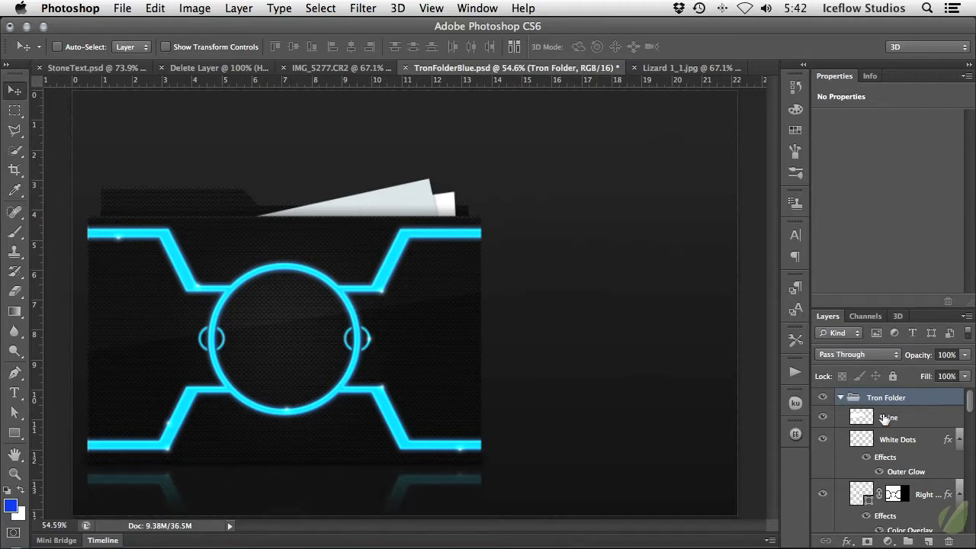
scroll(877, 504, down, 5)
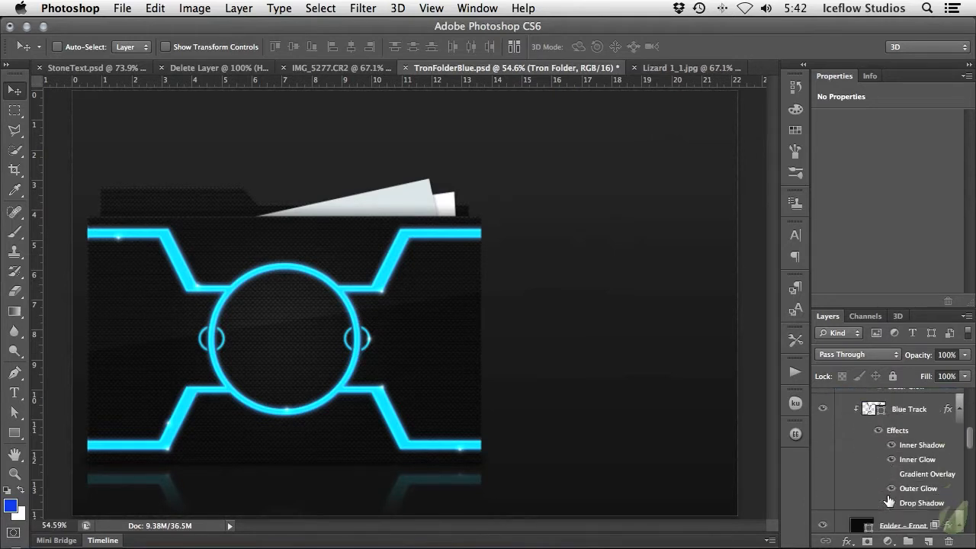
scroll(896, 484, up, 5)
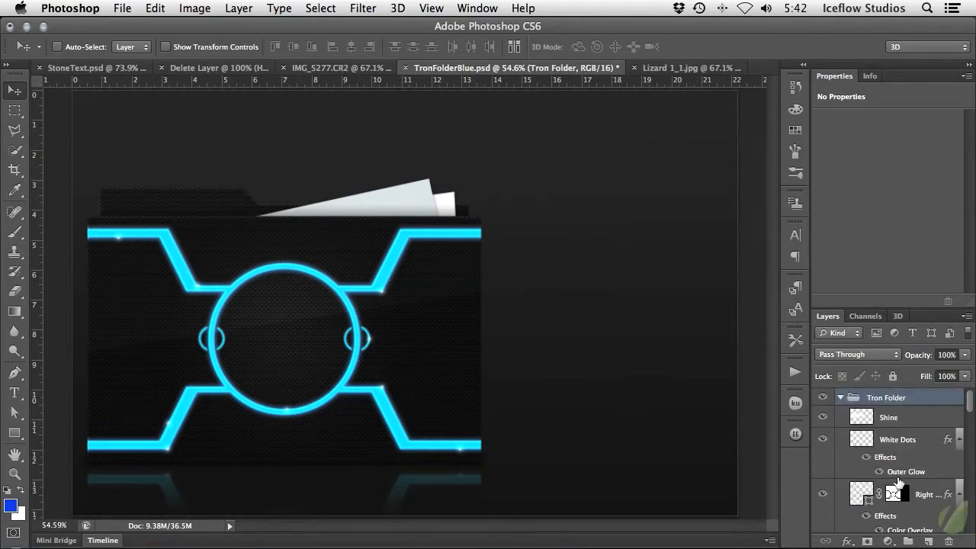
right_click(915, 398)
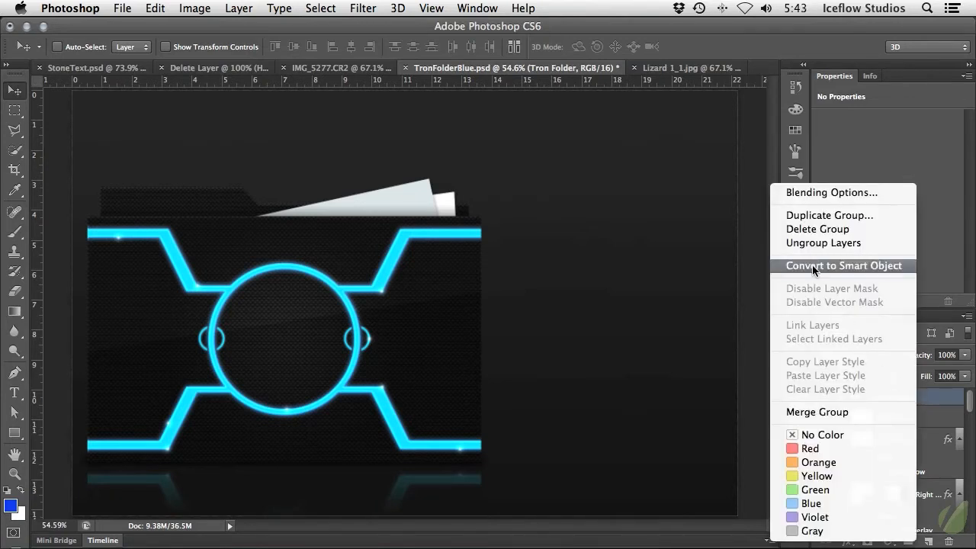
click(864, 266)
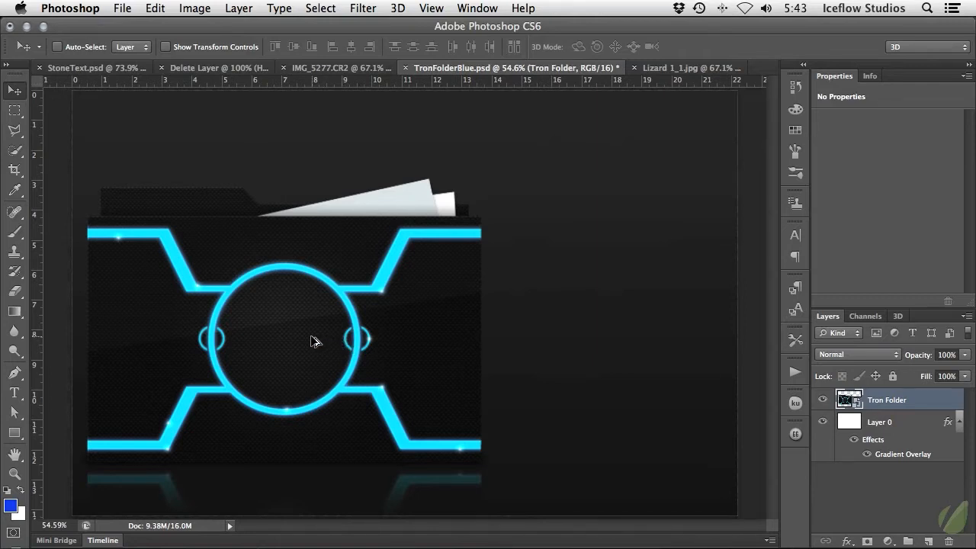
Step: Duplicate the Tron Folder Smart Object beside the original and scale the copy down to less than half size
drag(315, 341, 547, 344)
key(super+t)
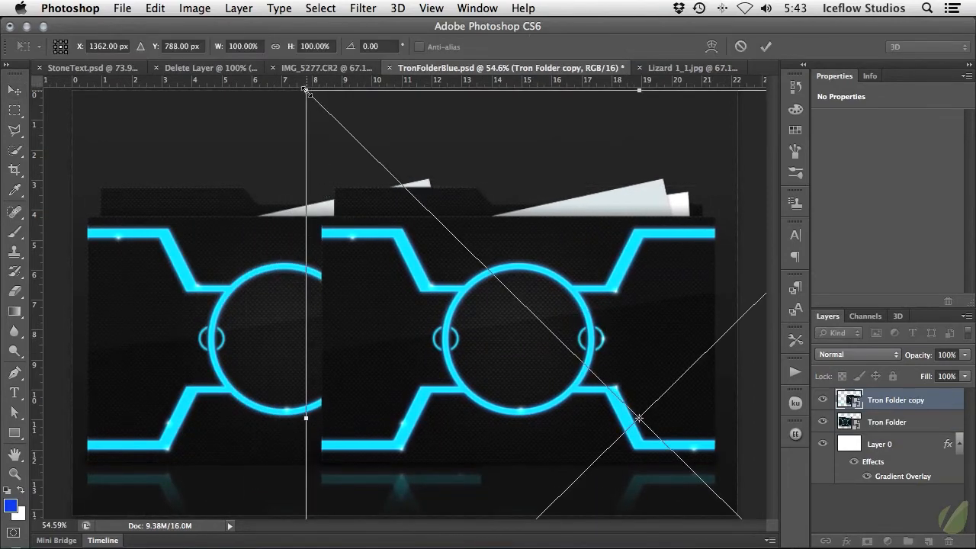
drag(306, 85, 516, 285)
key(Return)
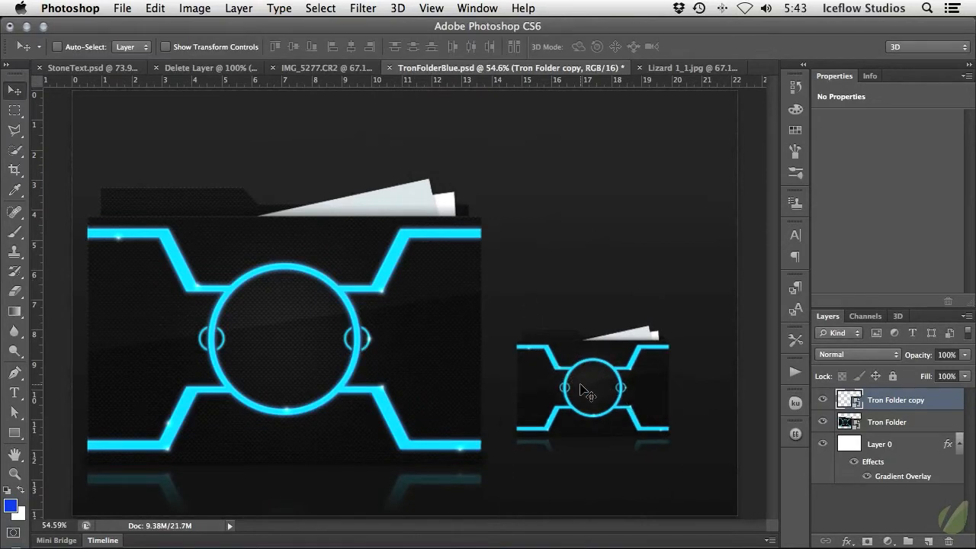
Step: Shift the small Tron Folder copy slightly away from the large folder and open its Smart Object contents
drag(580, 384, 600, 389)
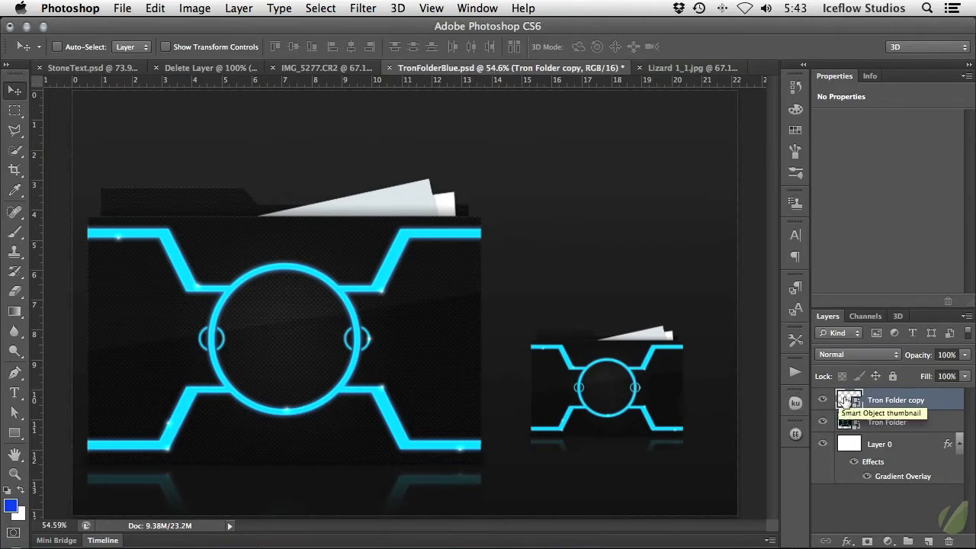
double_click(845, 399)
click(615, 297)
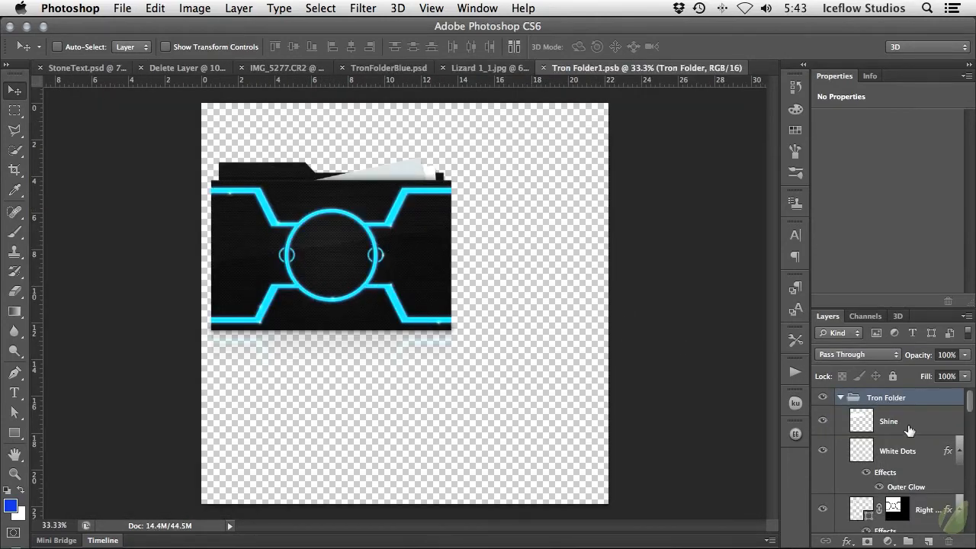
Step: Add a Hue/Saturation adjustment with Hue -145 above the Right Circle layer, and save and close the Smart Object contents
click(937, 505)
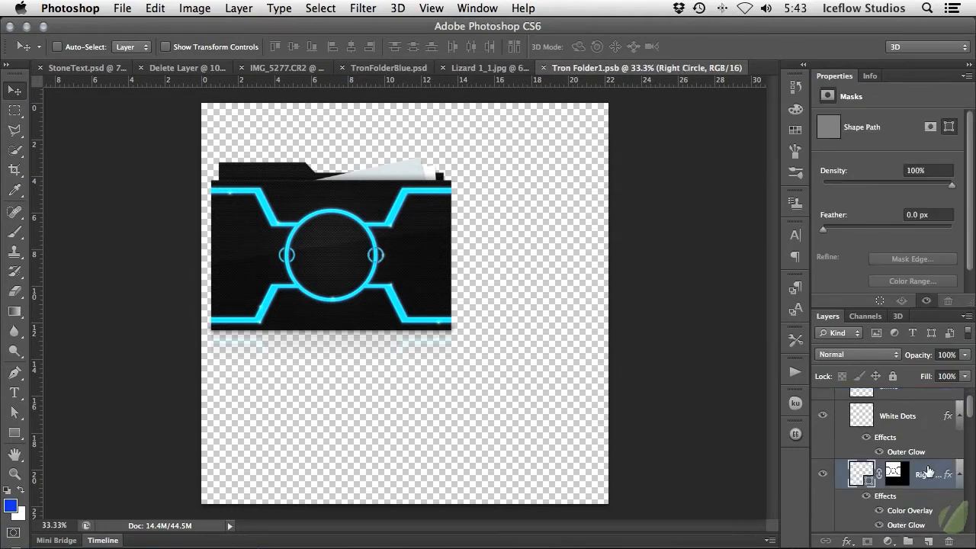
click(888, 541)
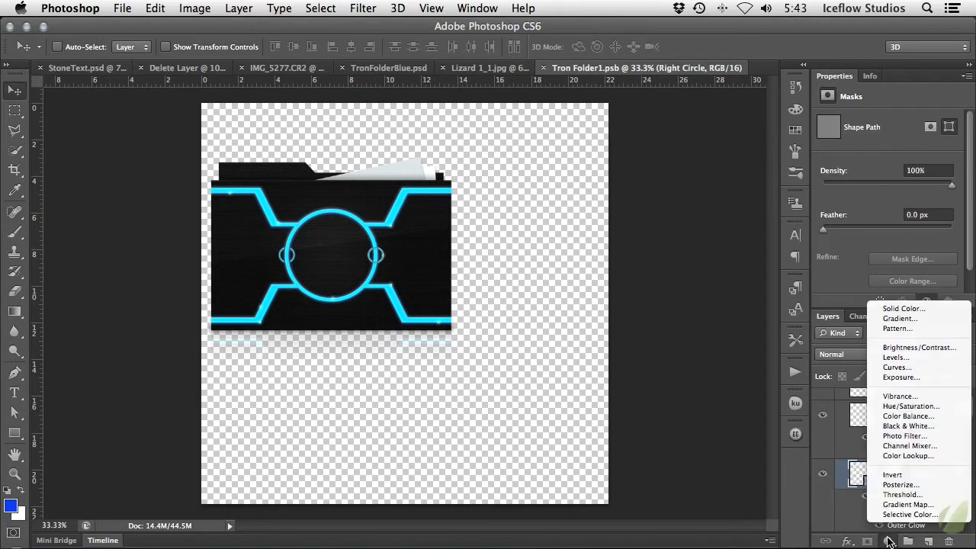
click(922, 404)
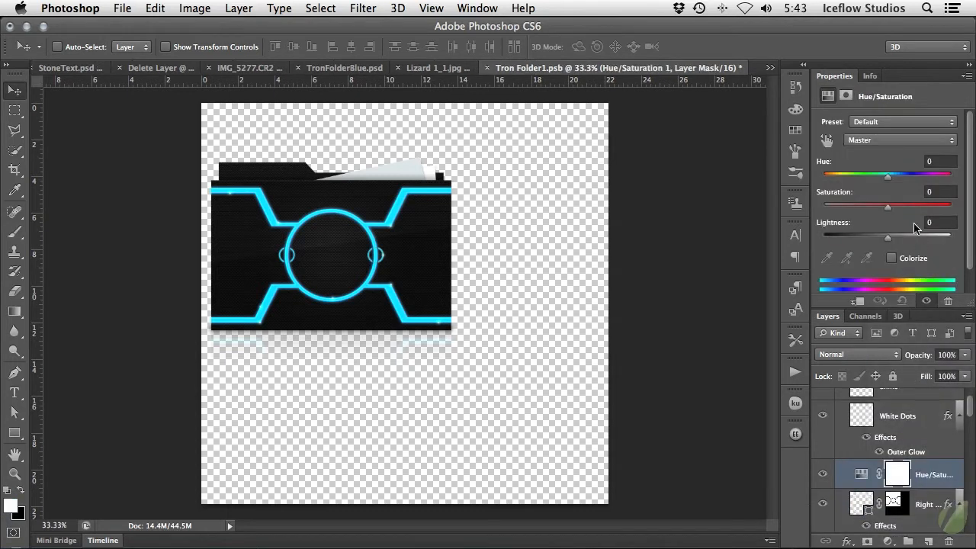
drag(888, 176, 833, 178)
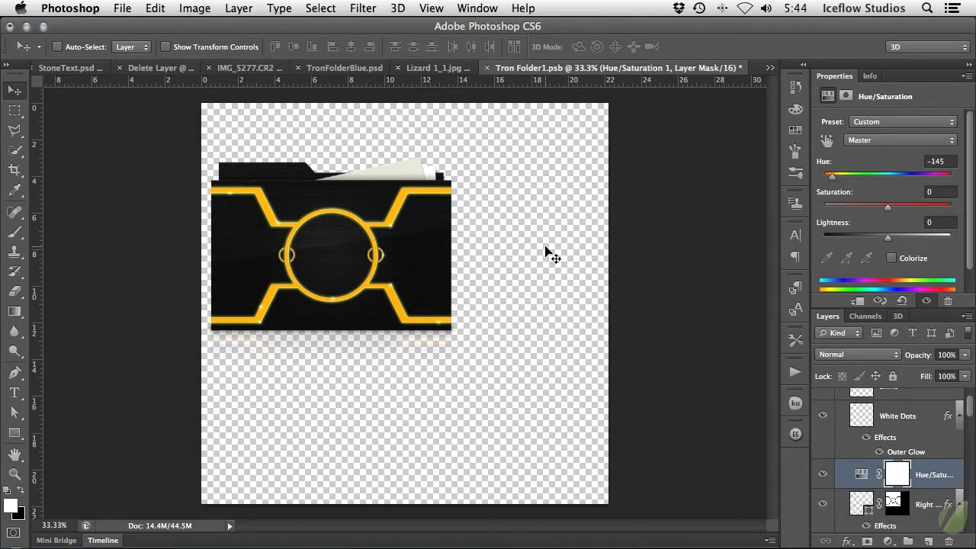
key(ctrl+s)
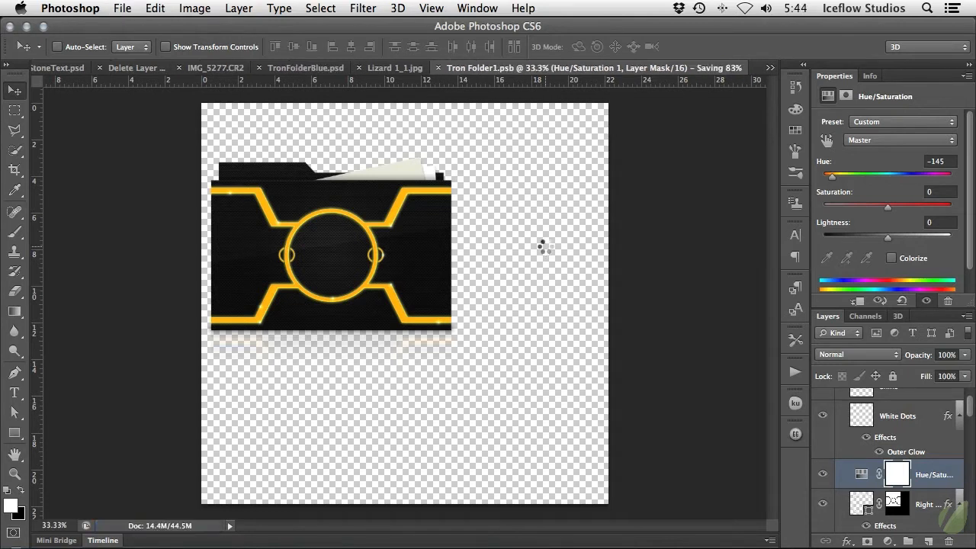
key(super+w)
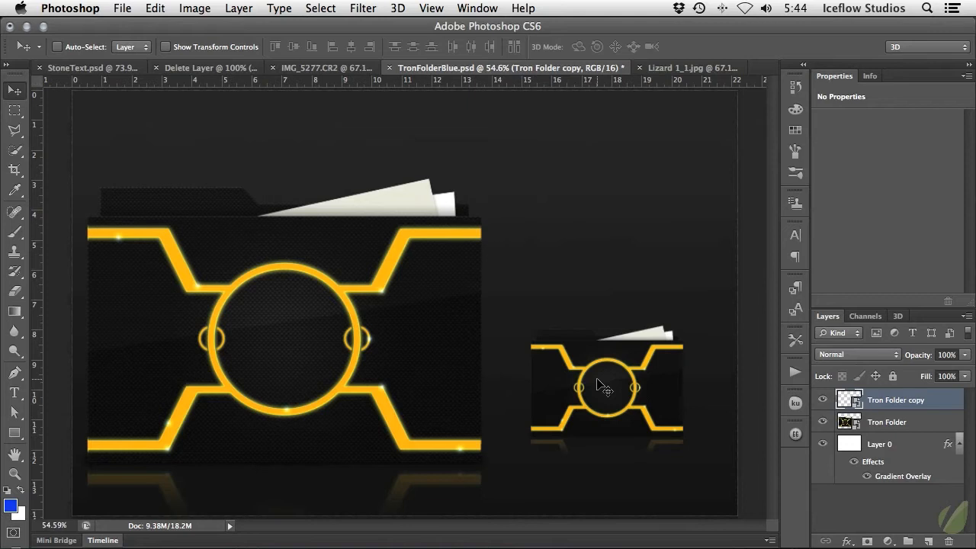
Step: Create an independent copy of the small folder with New Smart Object via Copy and place it directly above the small folder
right_click(941, 401)
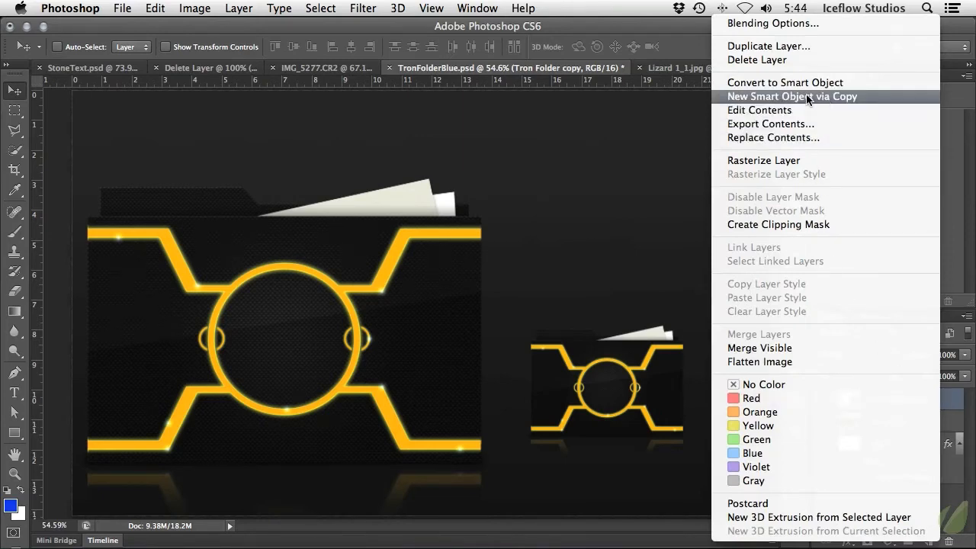
click(866, 96)
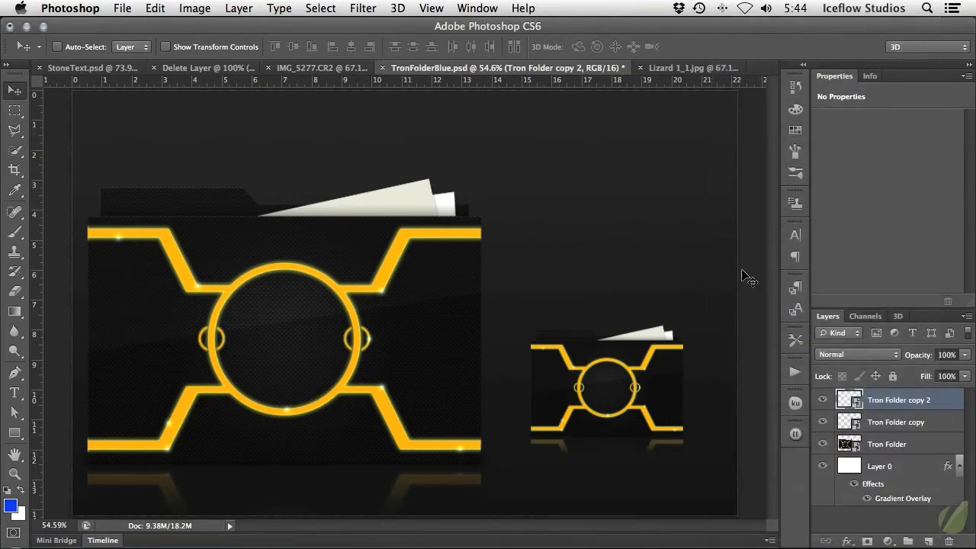
drag(630, 389, 632, 256)
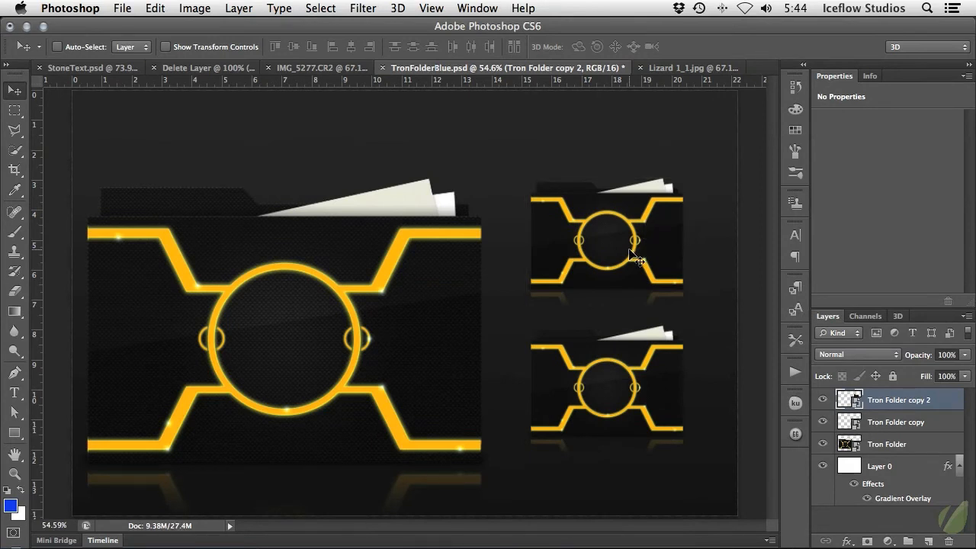
Step: Switch to Lizard 1_1.jpg and apply the basic Blur filter to its Background layer
click(681, 70)
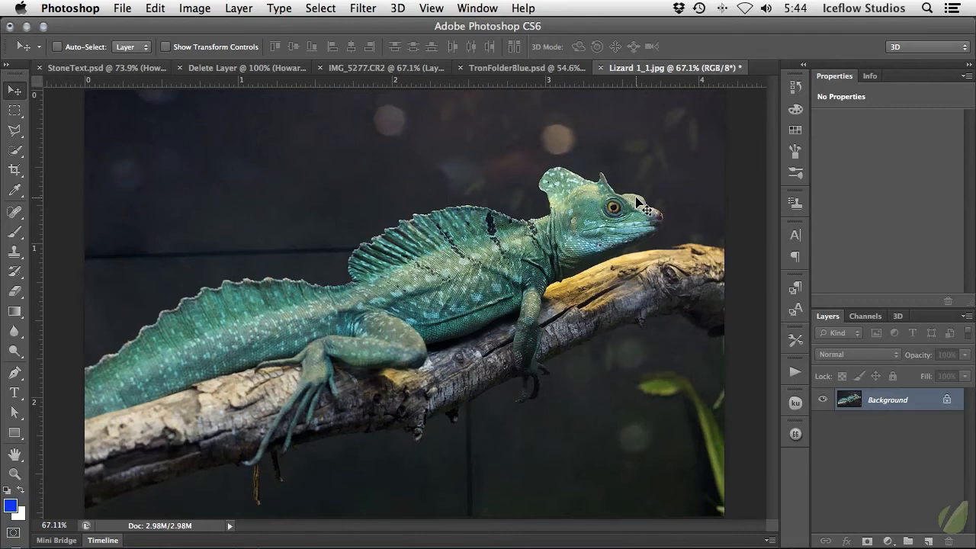
click(363, 7)
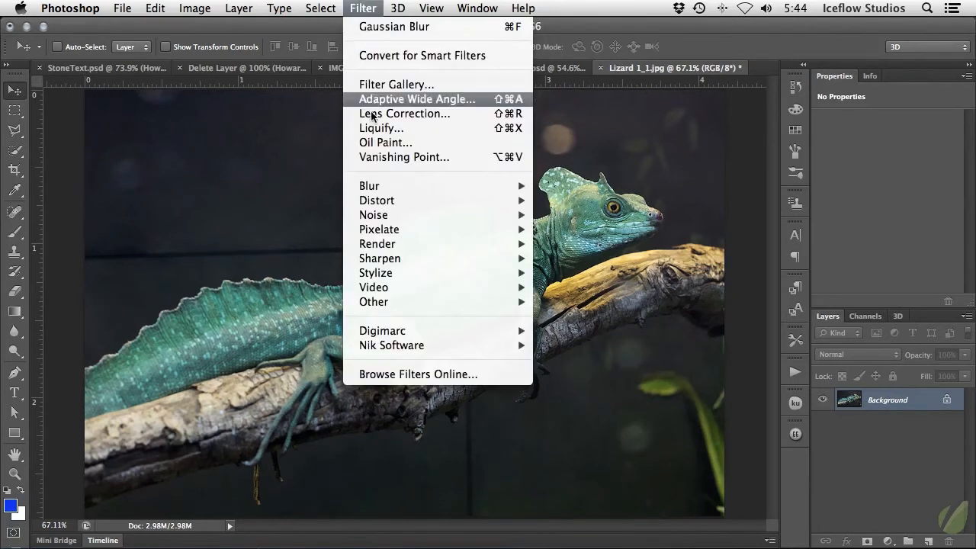
mouse_move(388, 189)
click(585, 257)
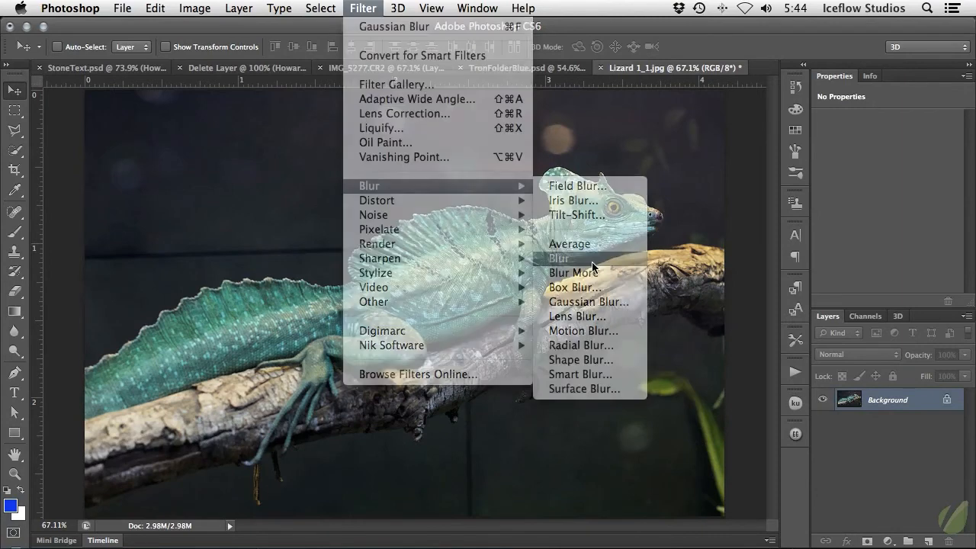
Step: Apply a Gaussian Blur with a 10.1-pixel radius directly to the lizard's Background layer and undo it
click(363, 8)
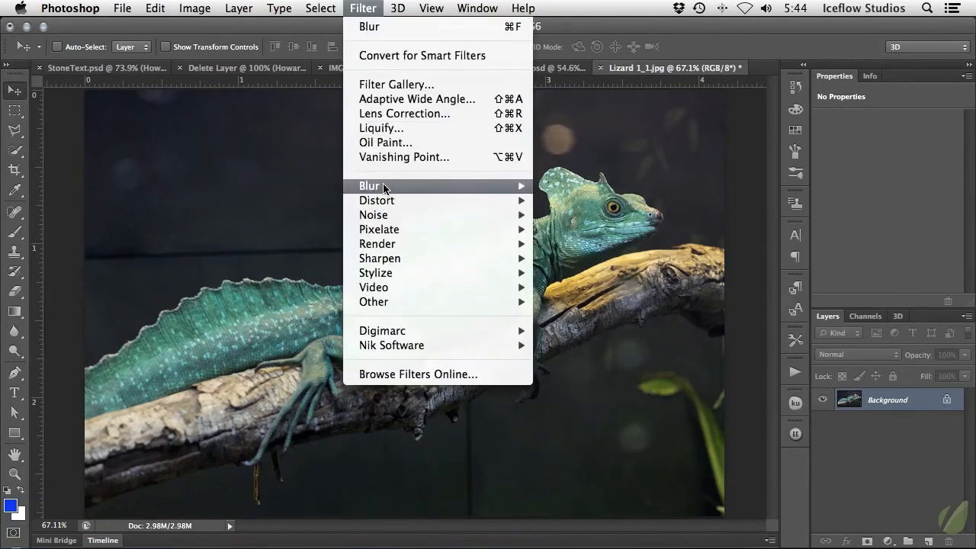
mouse_move(388, 190)
click(589, 302)
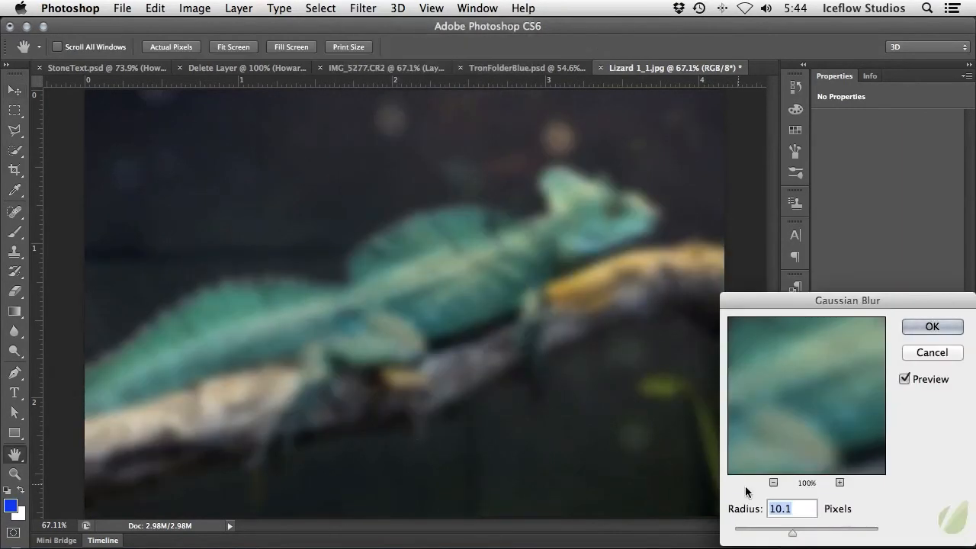
click(931, 334)
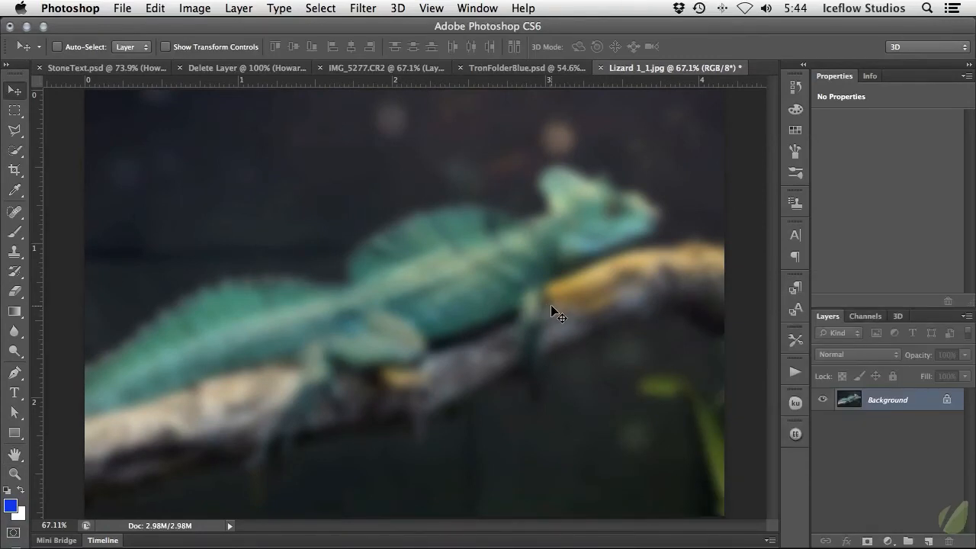
key(super+z)
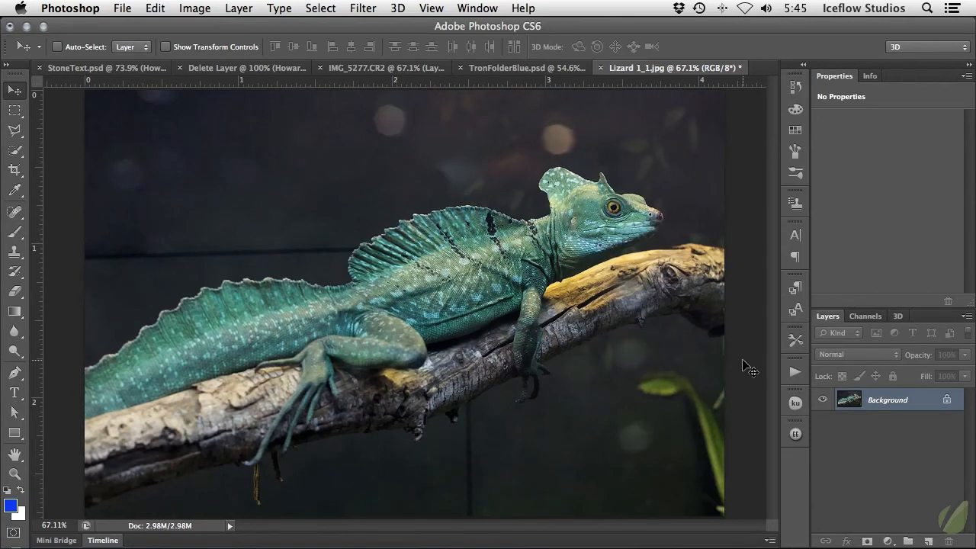
Step: Convert the lizard's Background layer to a Smart Object
right_click(921, 402)
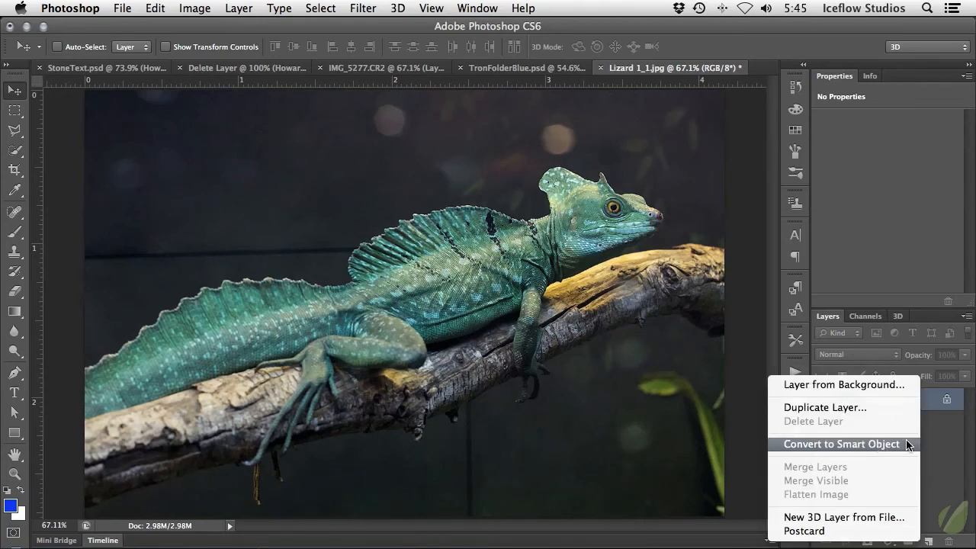
click(841, 444)
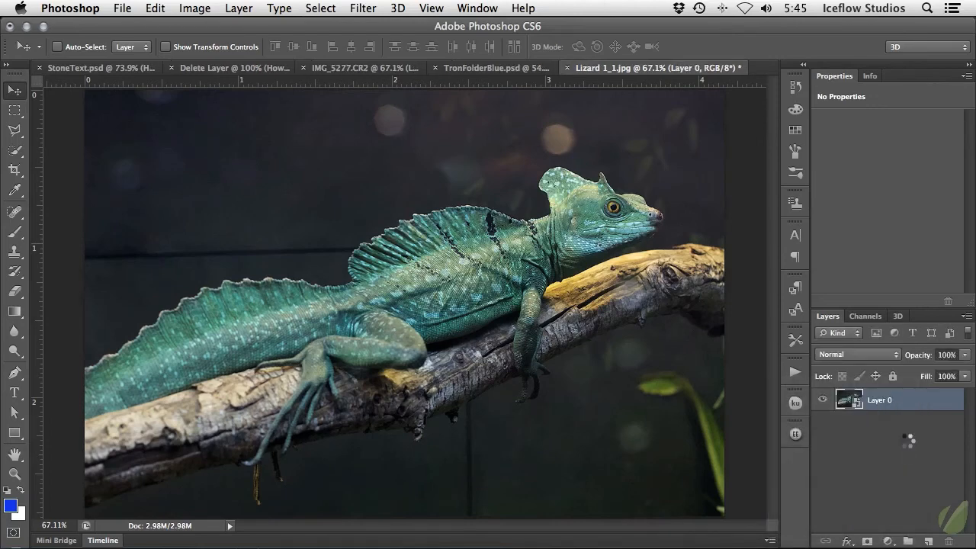
Step: Apply a Gaussian Blur with a 10.1-pixel radius to the lizard Smart Object as a Smart Filter
click(355, 7)
mouse_move(503, 187)
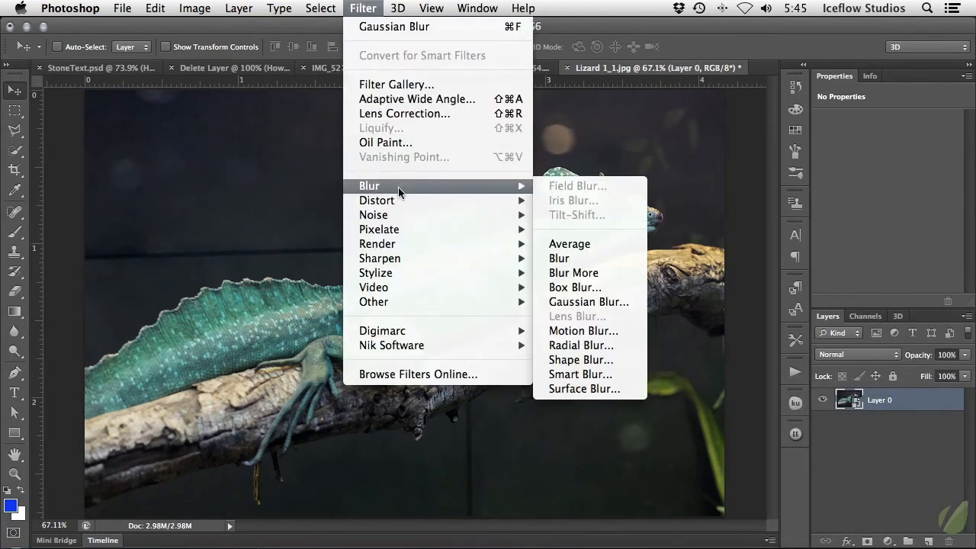
click(624, 304)
drag(784, 301, 618, 176)
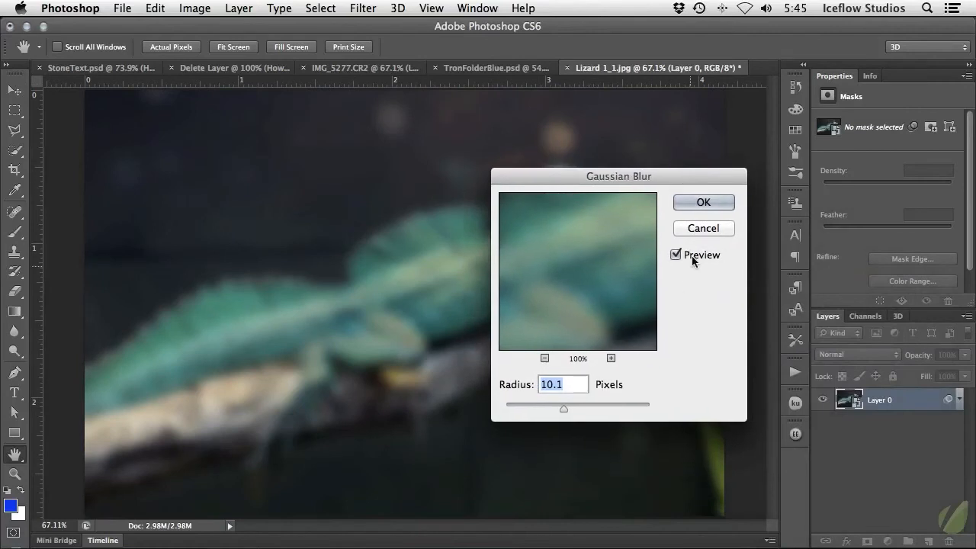
click(709, 202)
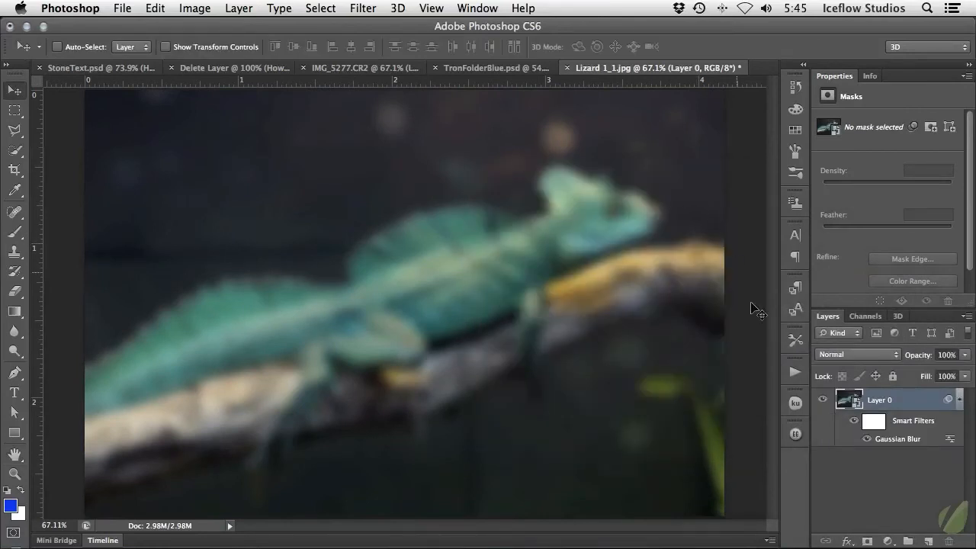
Step: Lower the Gaussian Blur Smart Filter's radius to a slight blur, and hide and delete the filter from Layer 0
double_click(899, 440)
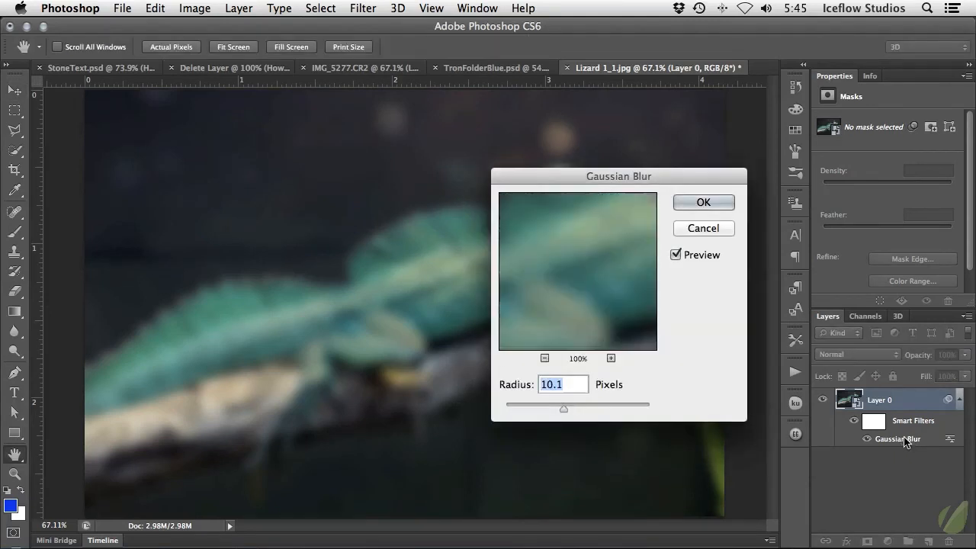
click(517, 403)
click(717, 202)
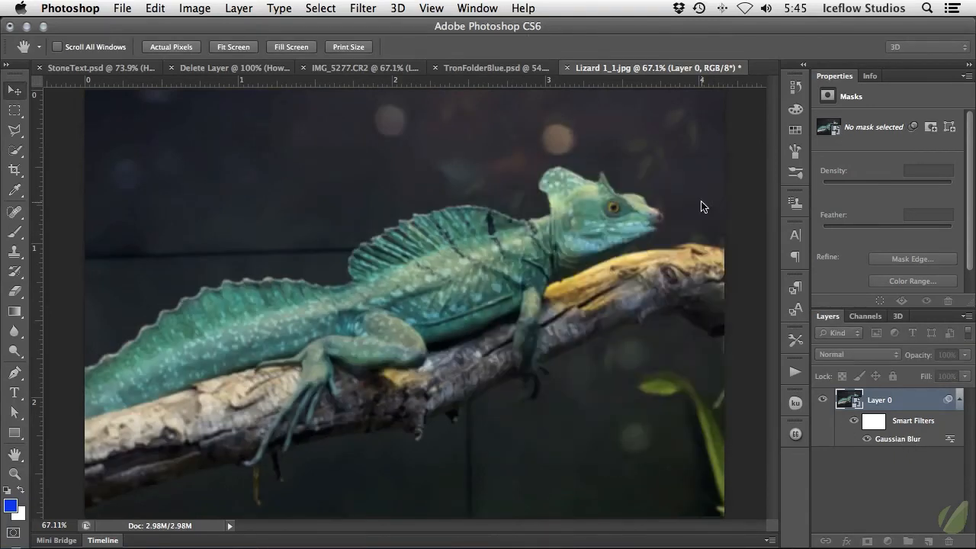
click(866, 440)
drag(892, 440, 949, 540)
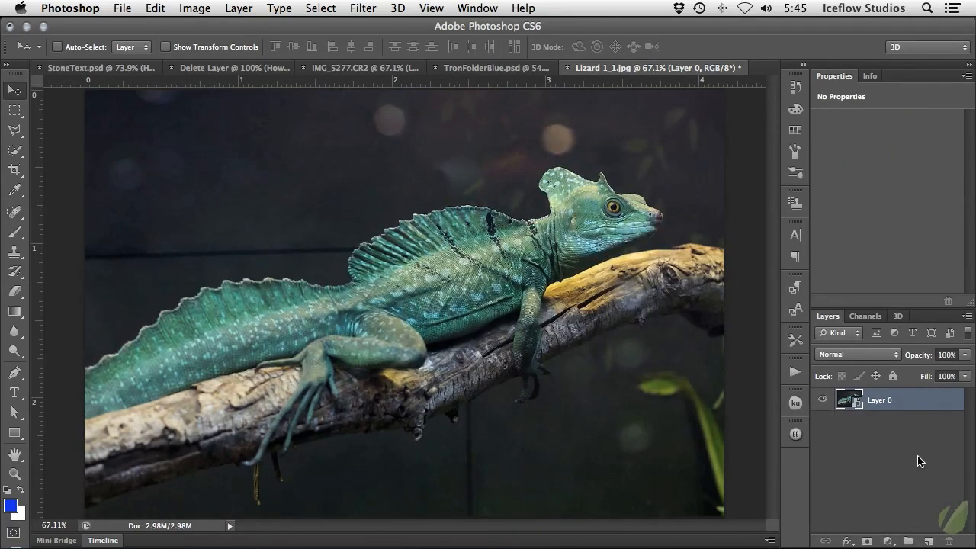